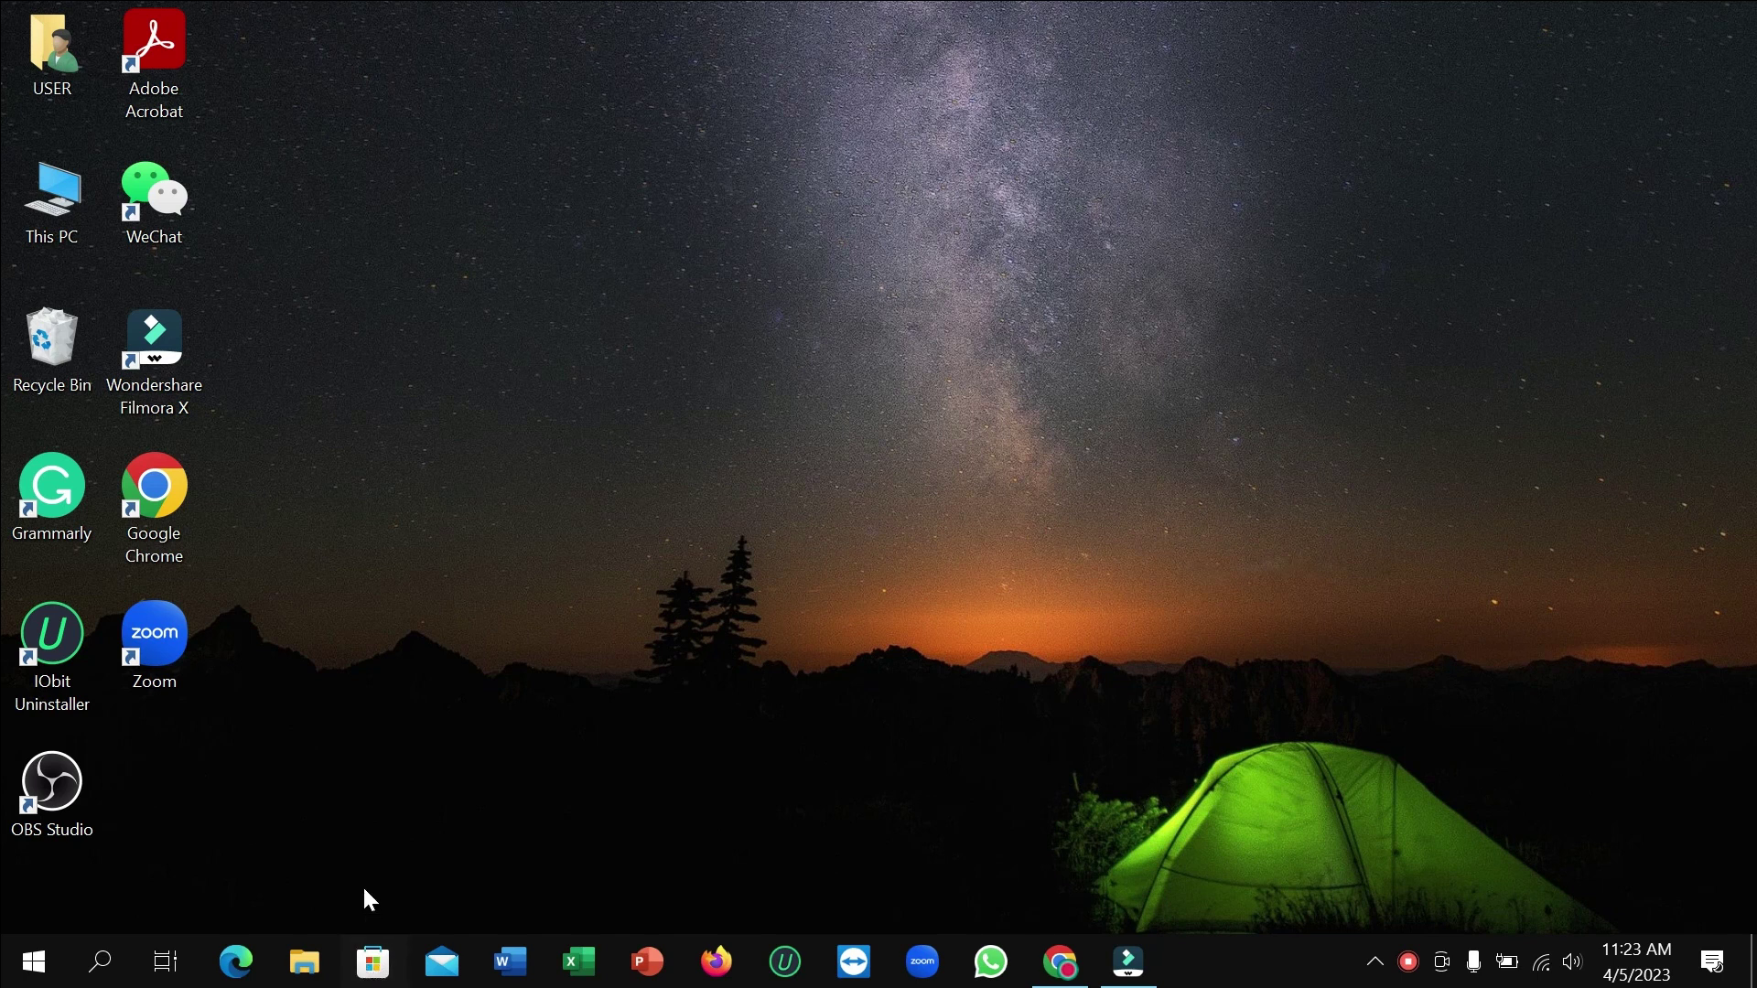
# Launch Microsoft Store from the taskbar to its Home page.
pyautogui.click(373, 961)
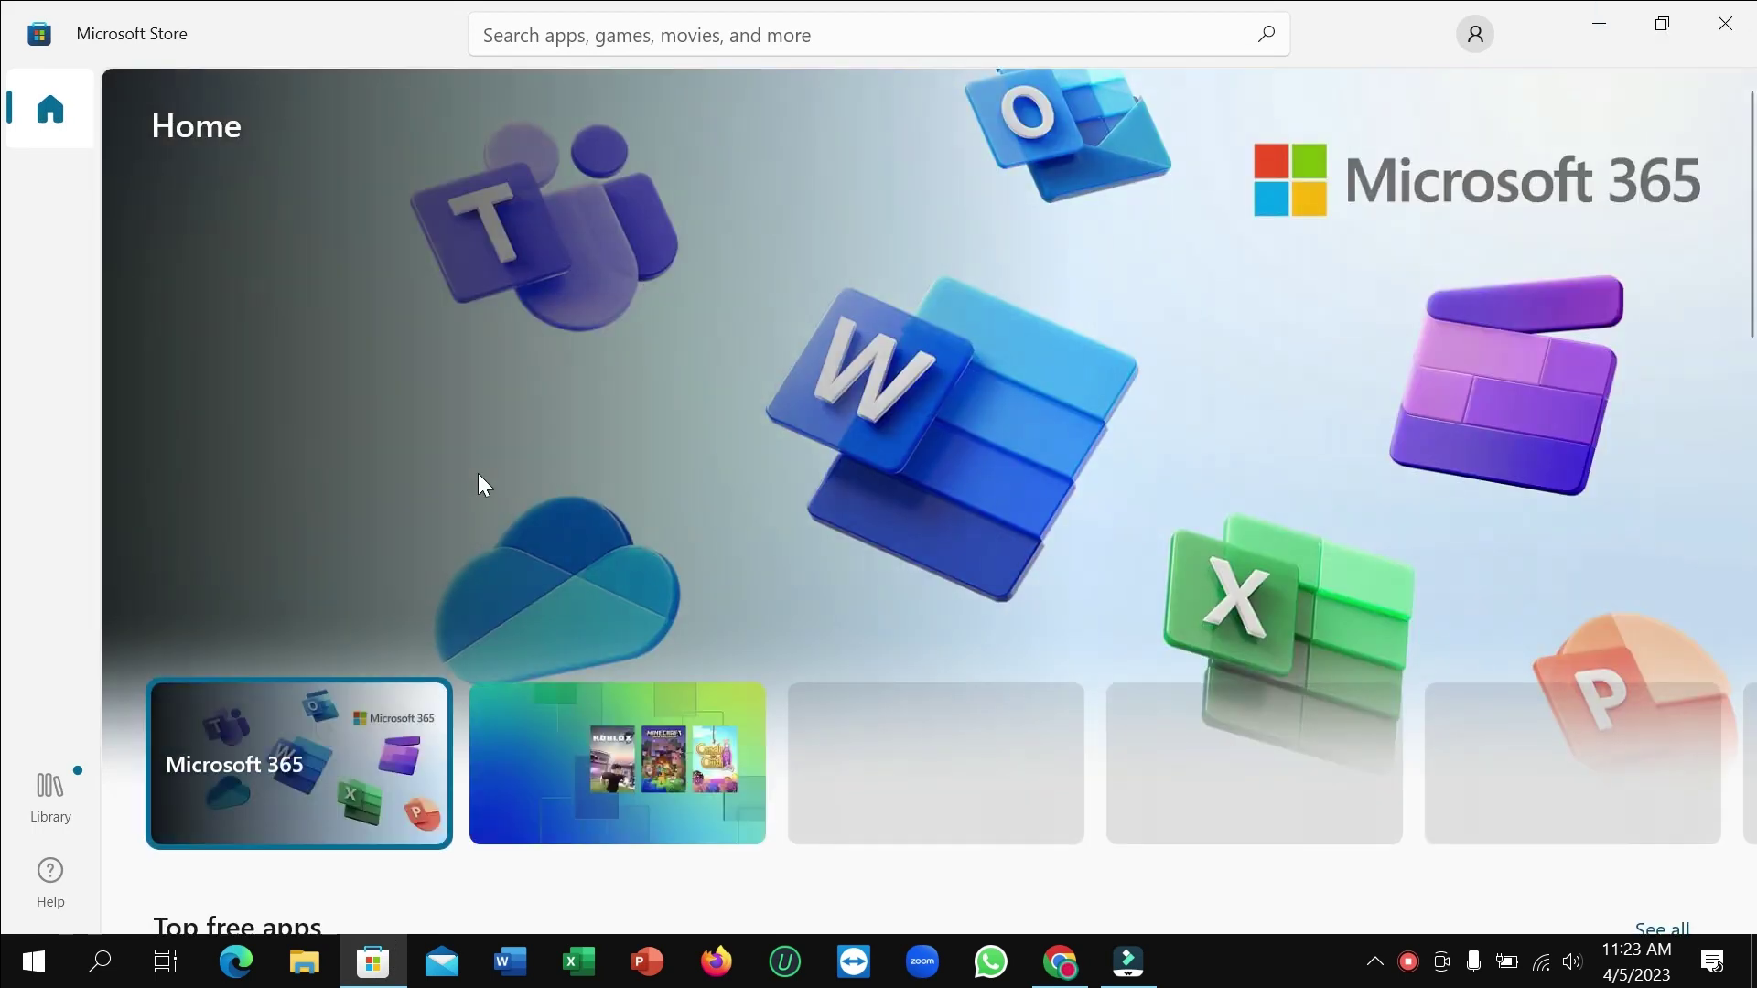
pyautogui.scroll(-5, 478, 474)
pyautogui.scroll(-3, 478, 484)
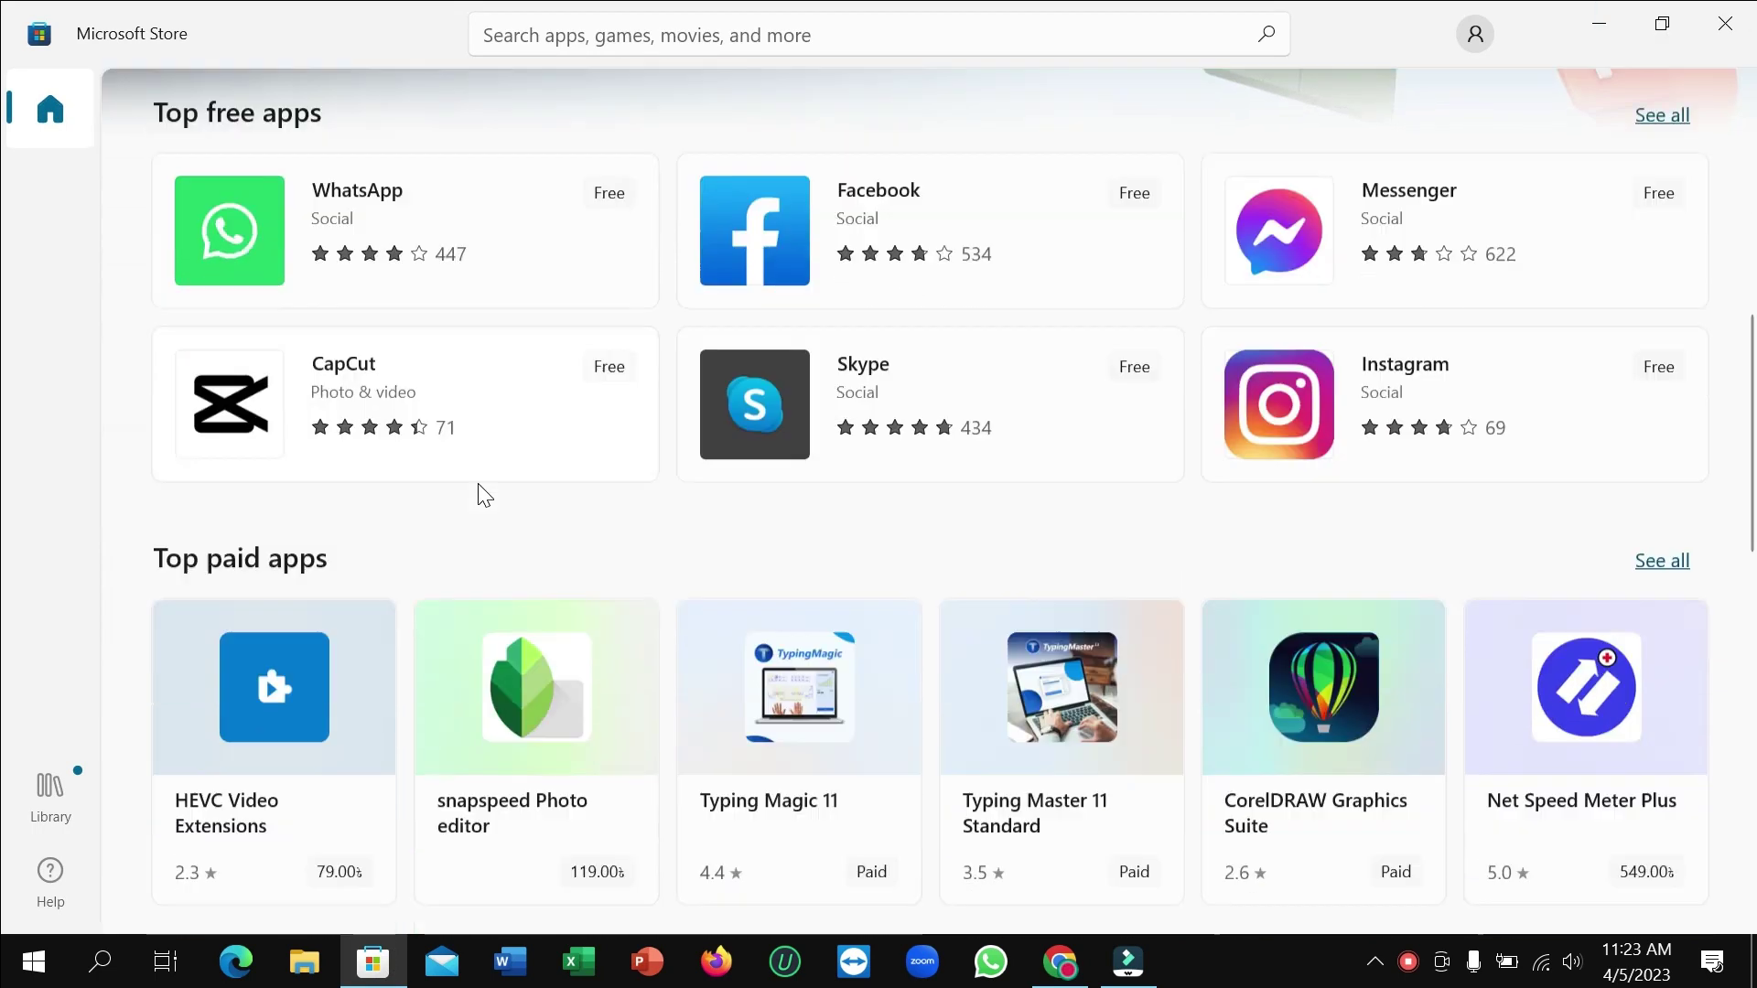
pyautogui.scroll(3, 479, 484)
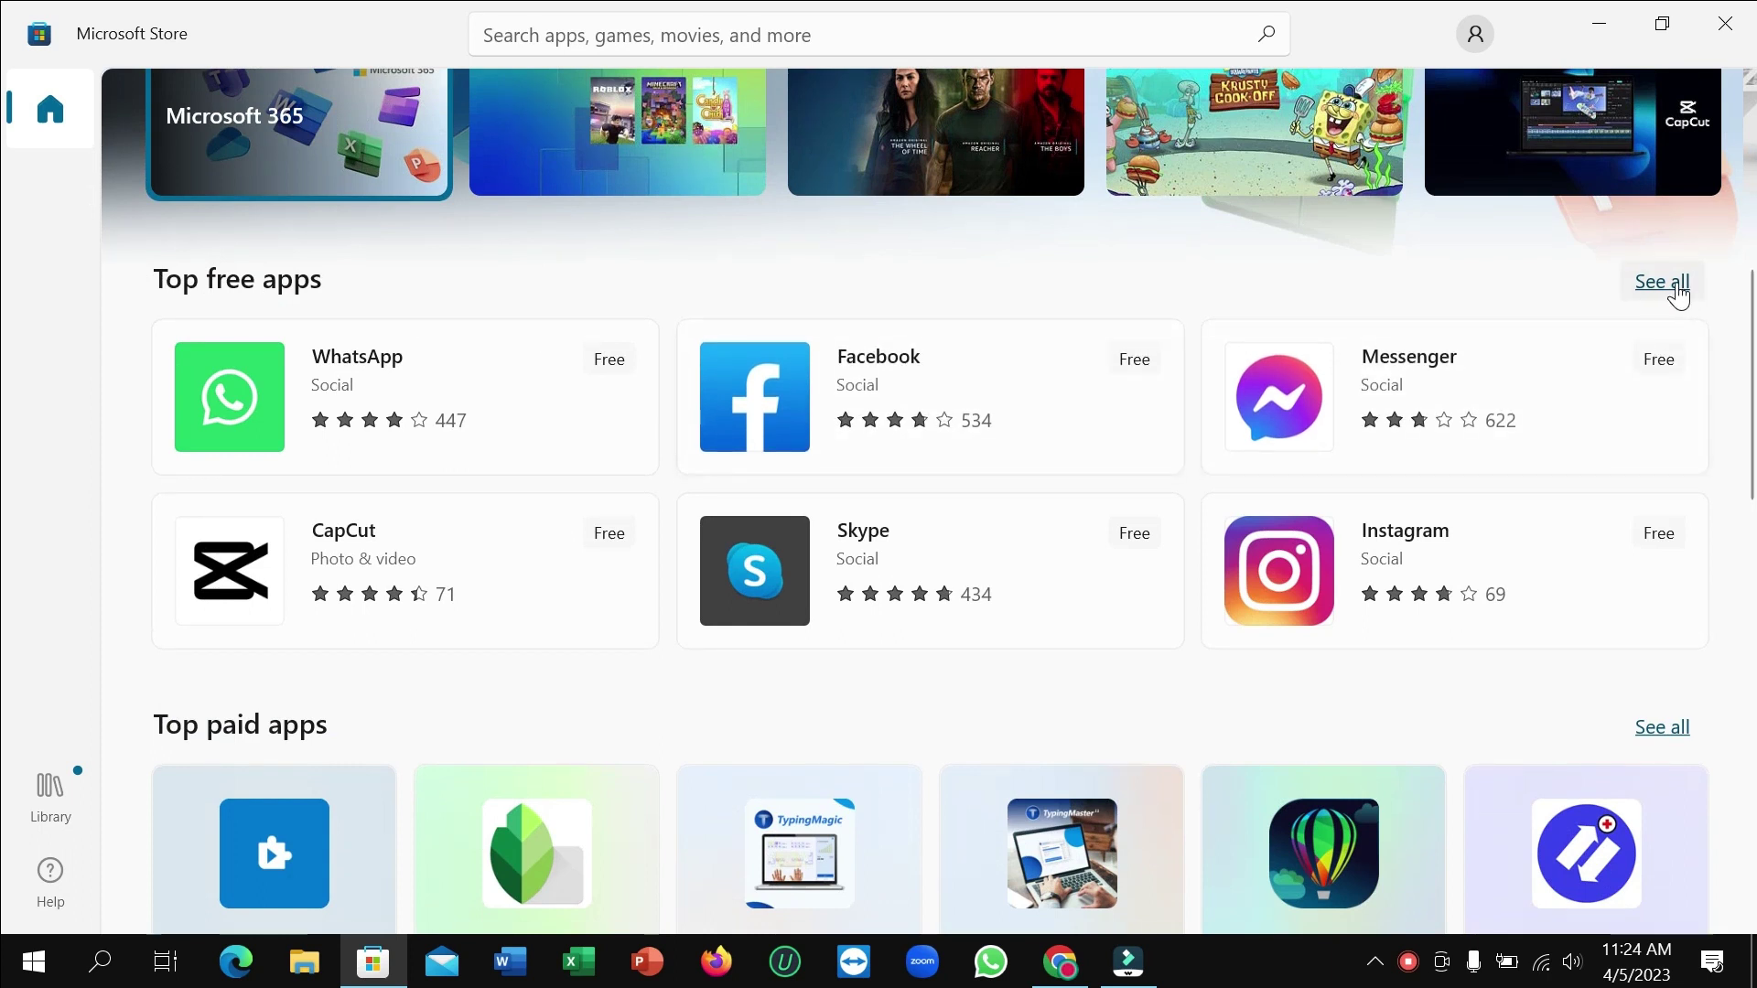
# Open the full Top free apps list via See all.
pyautogui.click(1663, 281)
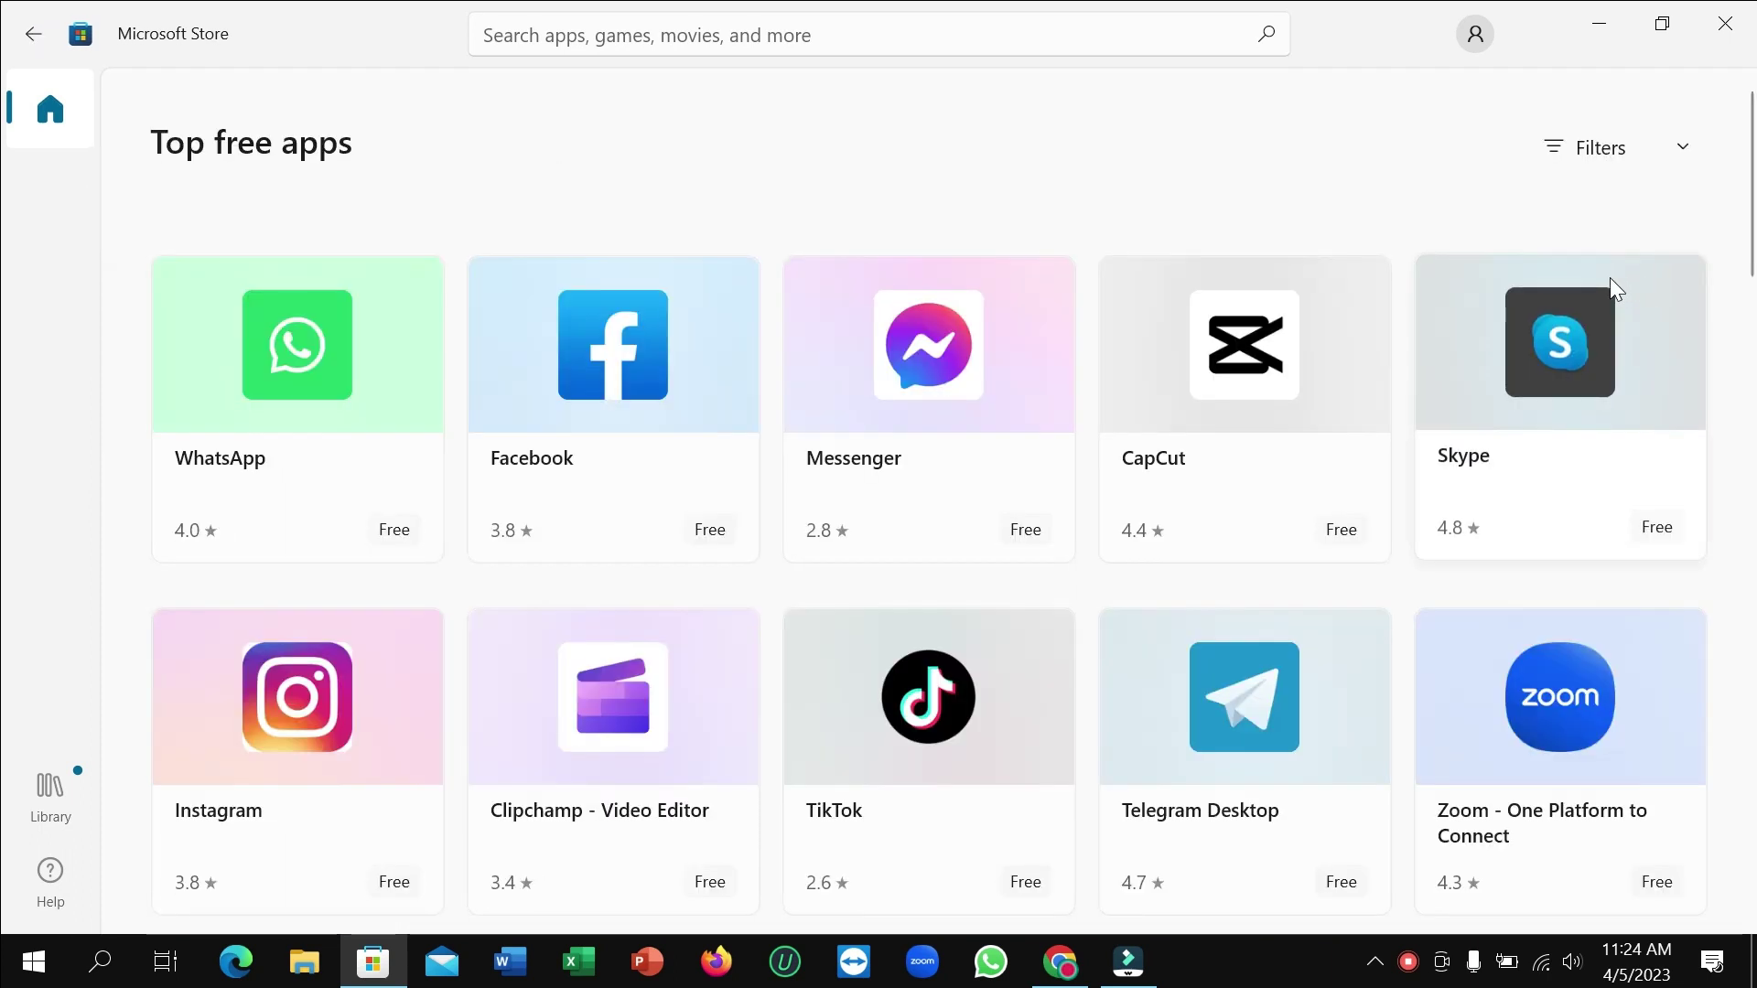
pyautogui.scroll(-3, 1001, 488)
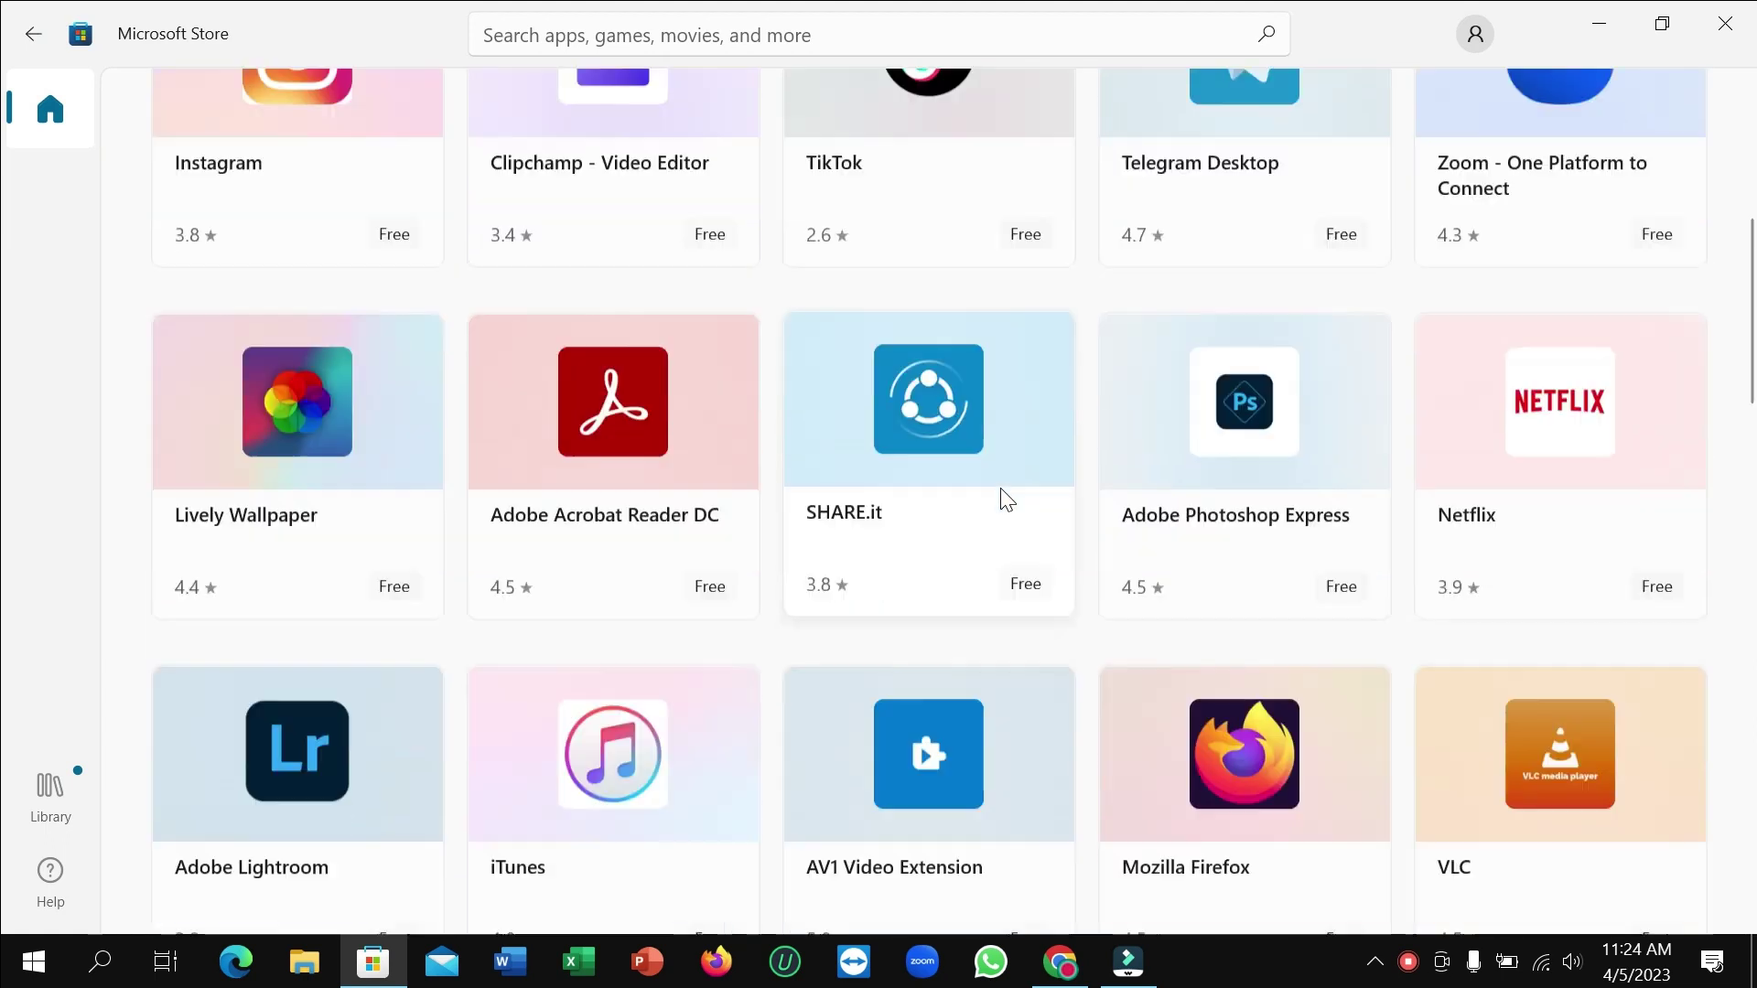
pyautogui.scroll(-3, 1001, 487)
pyautogui.scroll(-3, 1006, 497)
pyautogui.scroll(-3, 996, 487)
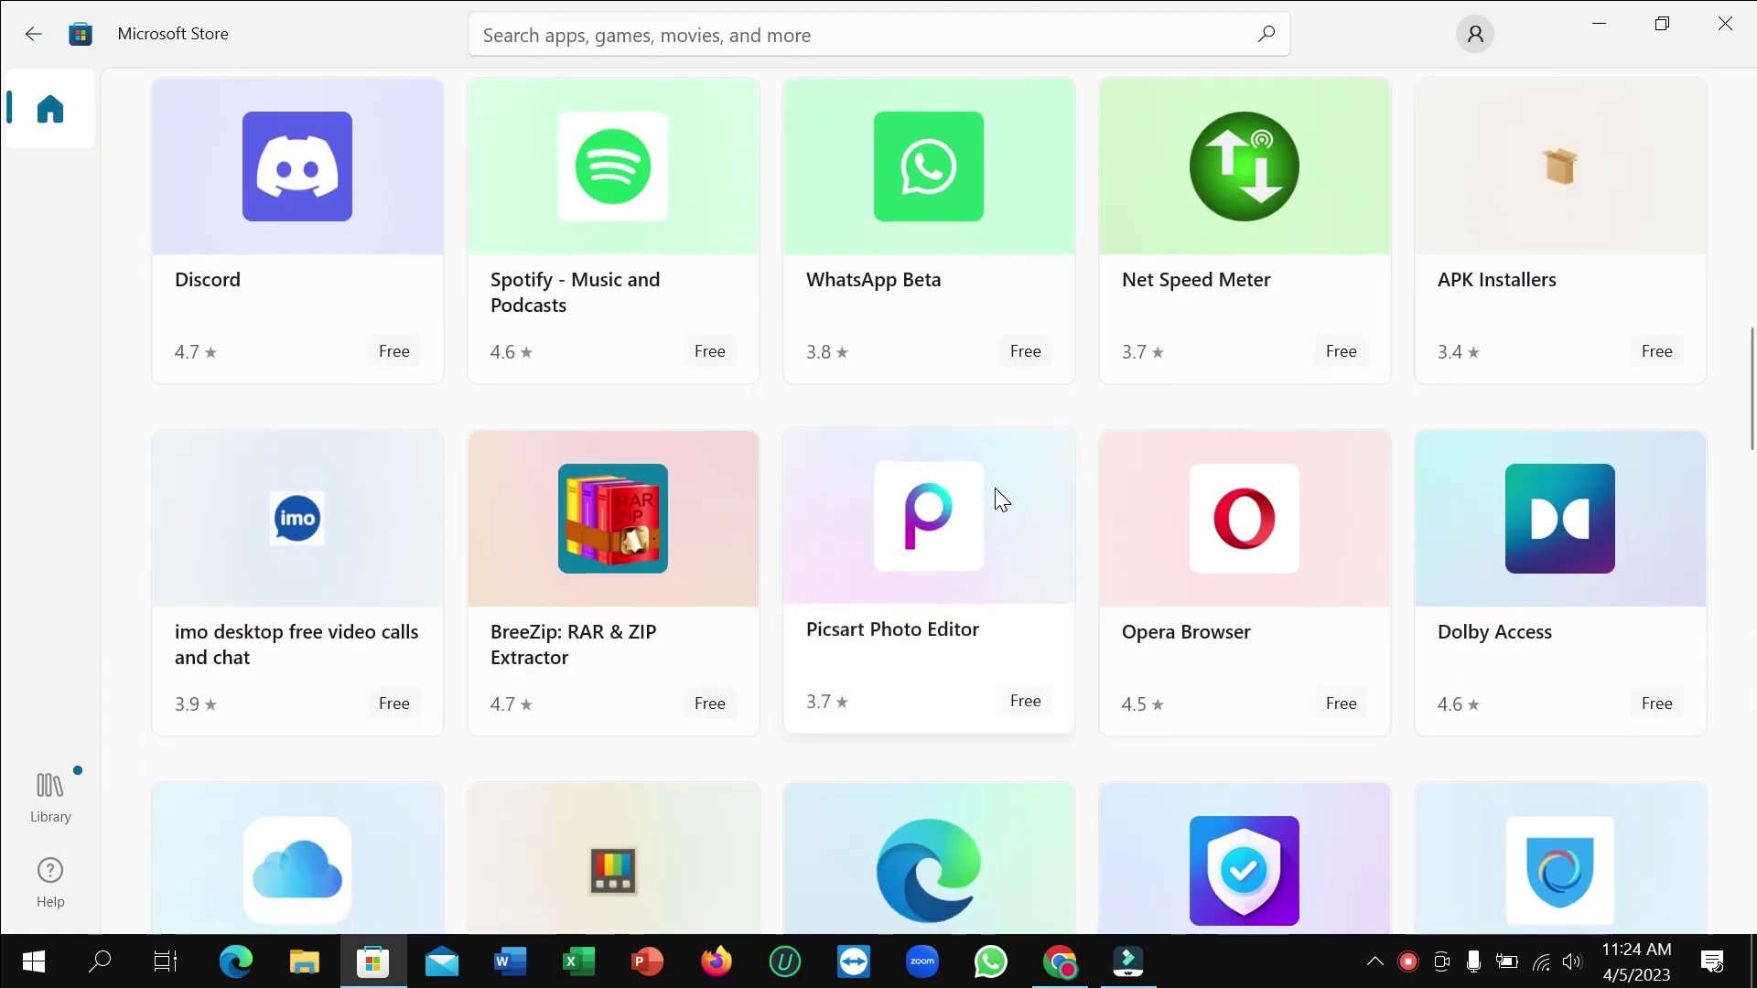
pyautogui.scroll(-2, 997, 487)
pyautogui.scroll(-2, 994, 488)
pyautogui.scroll(-1, 995, 487)
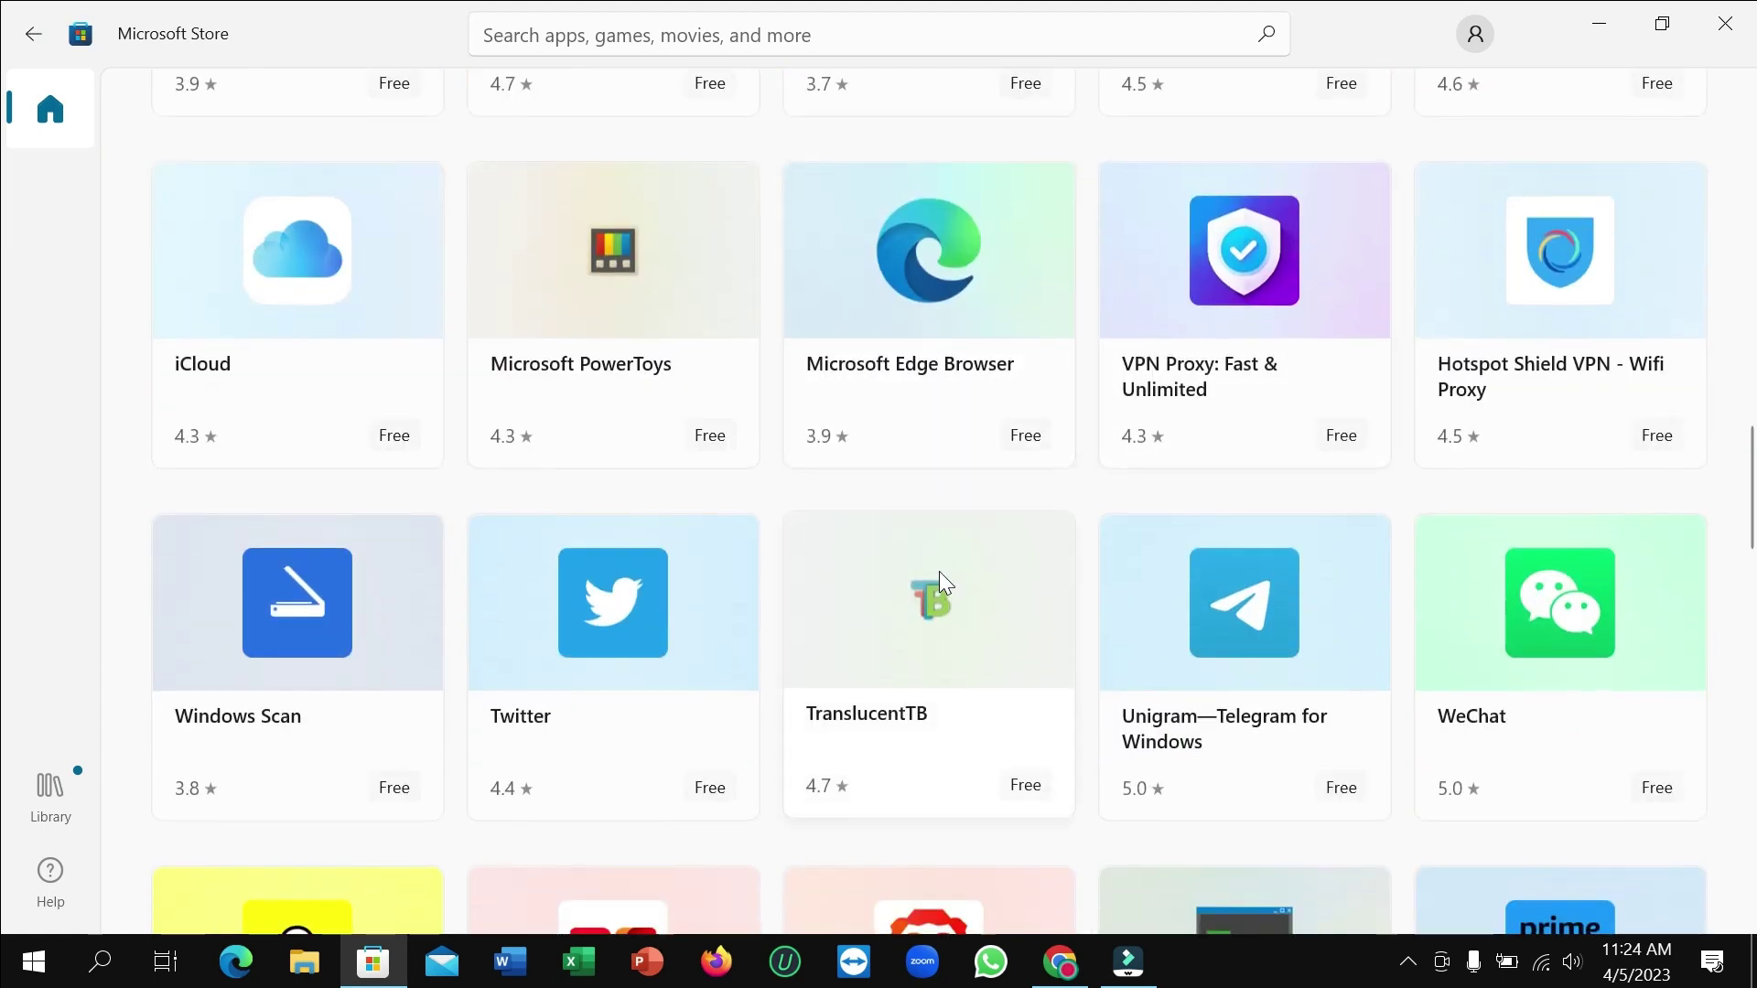
pyautogui.scroll(-2, 987, 590)
pyautogui.scroll(-1, 931, 574)
pyautogui.scroll(-2, 931, 574)
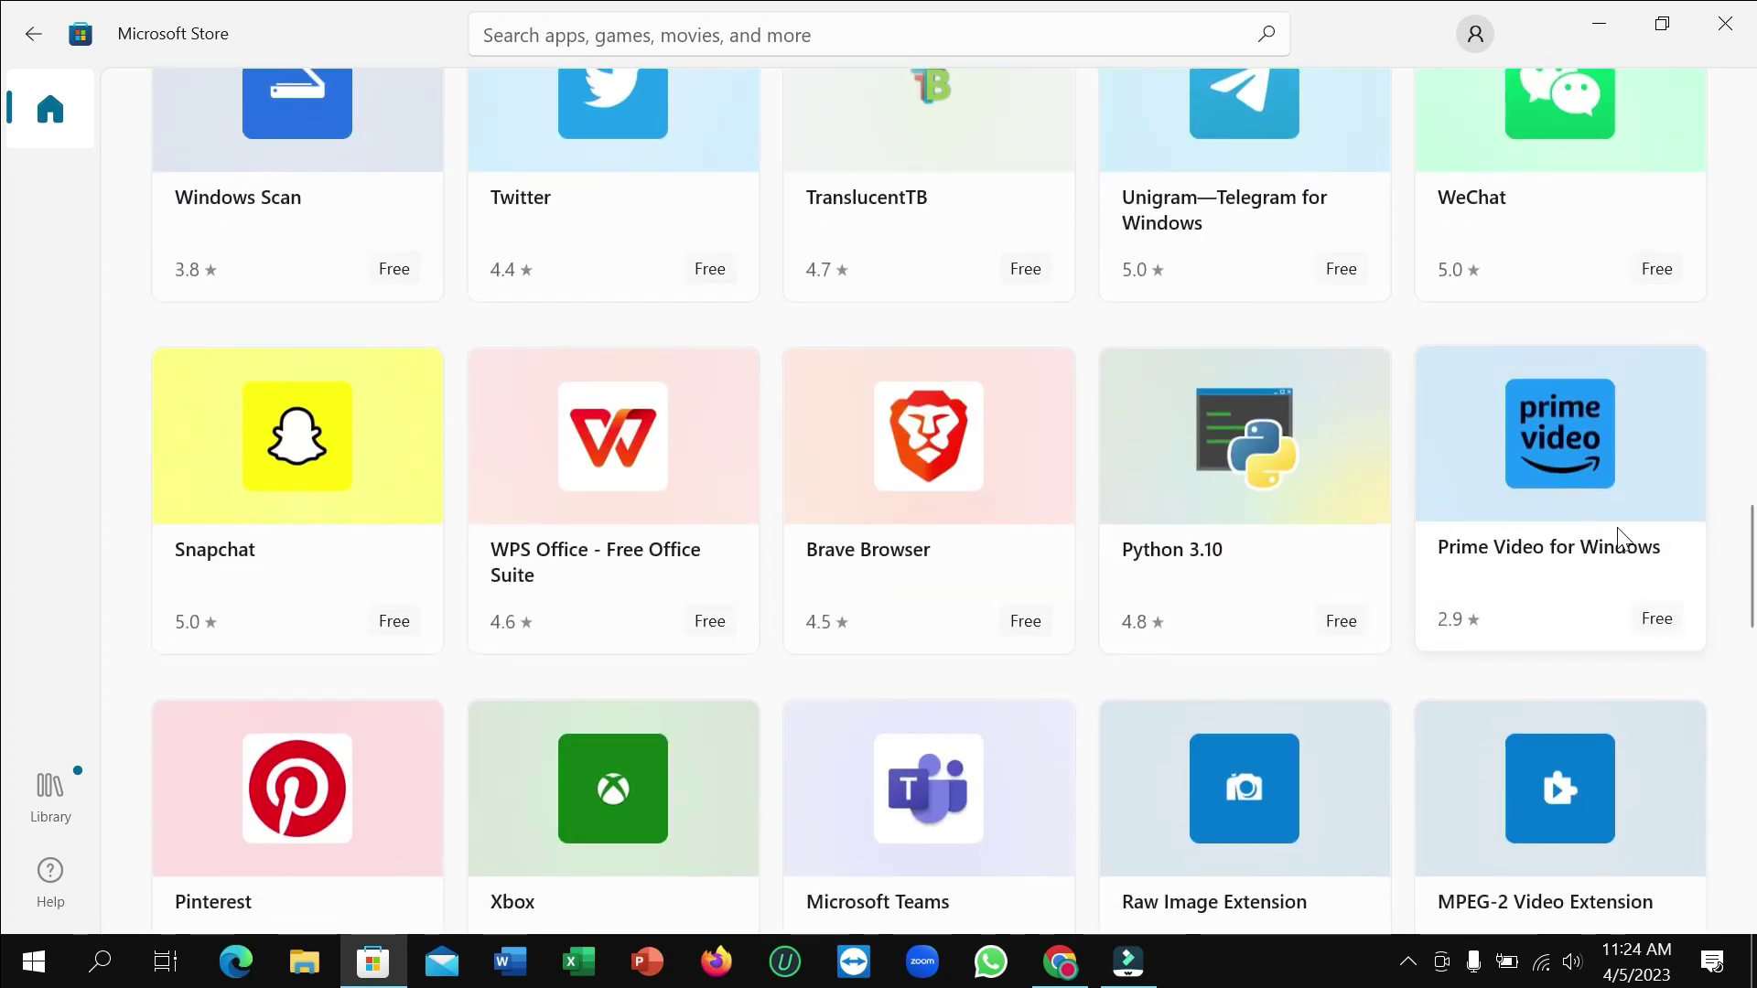
# Open the Prime Video for Windows page and install the app with Get.
pyautogui.click(1580, 504)
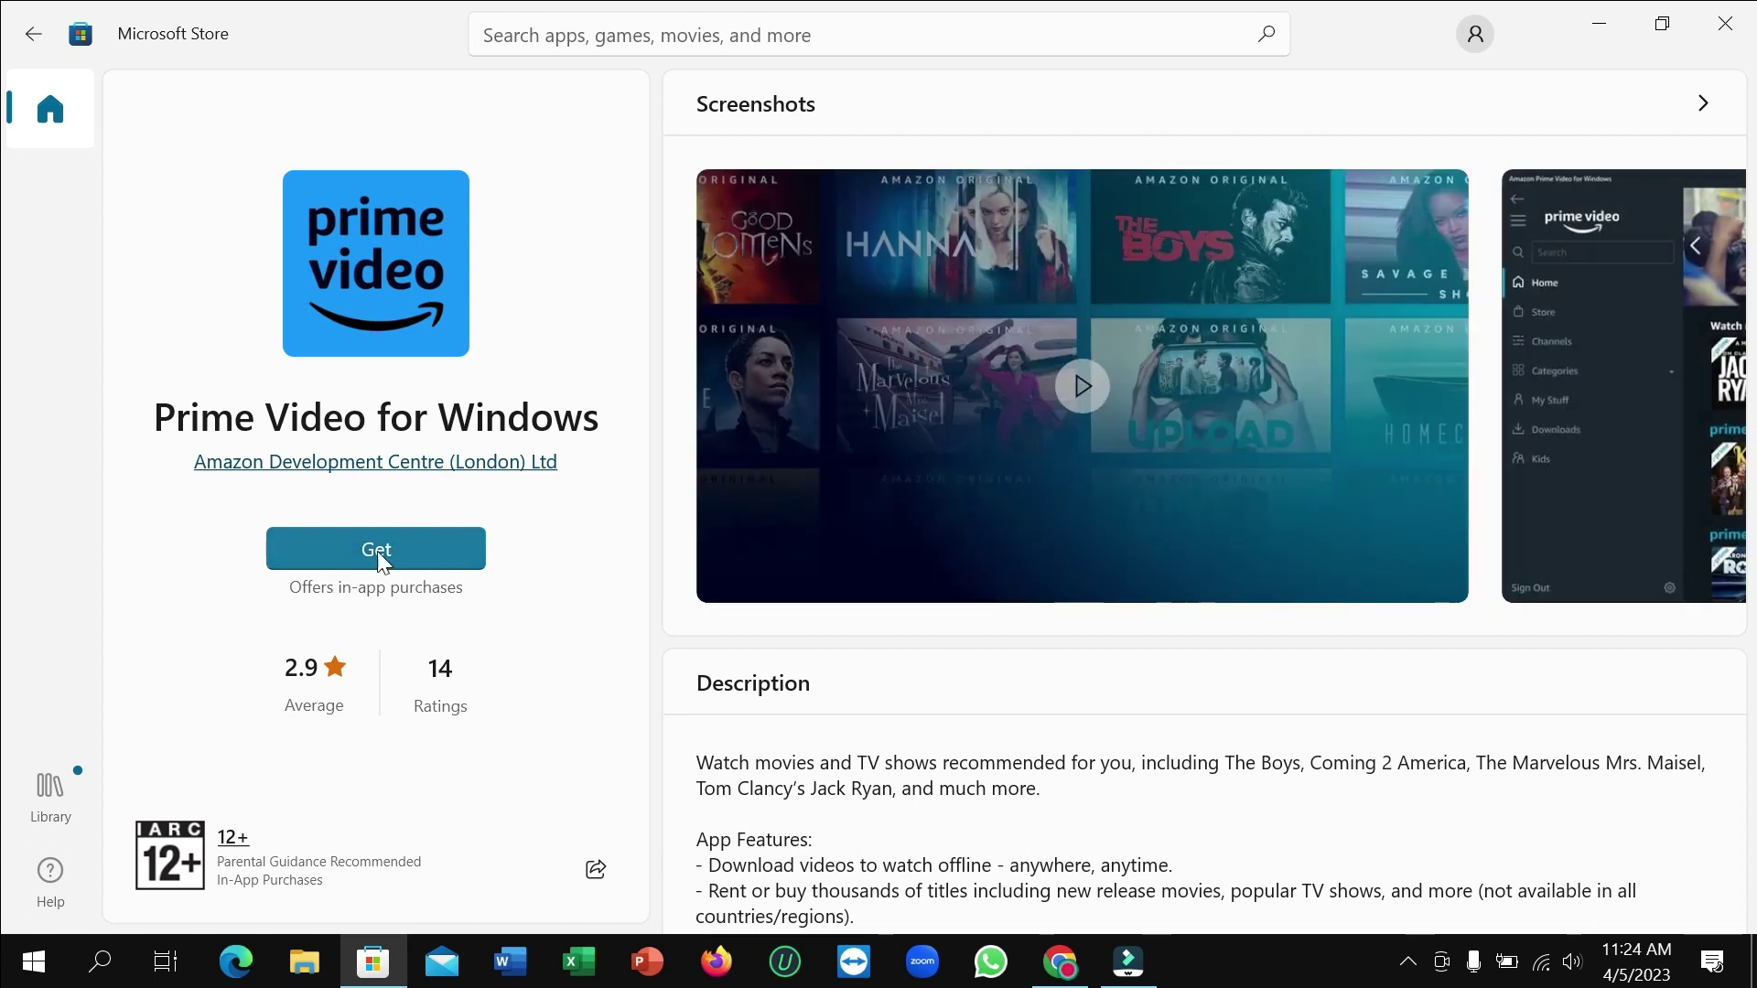
pyautogui.click(378, 551)
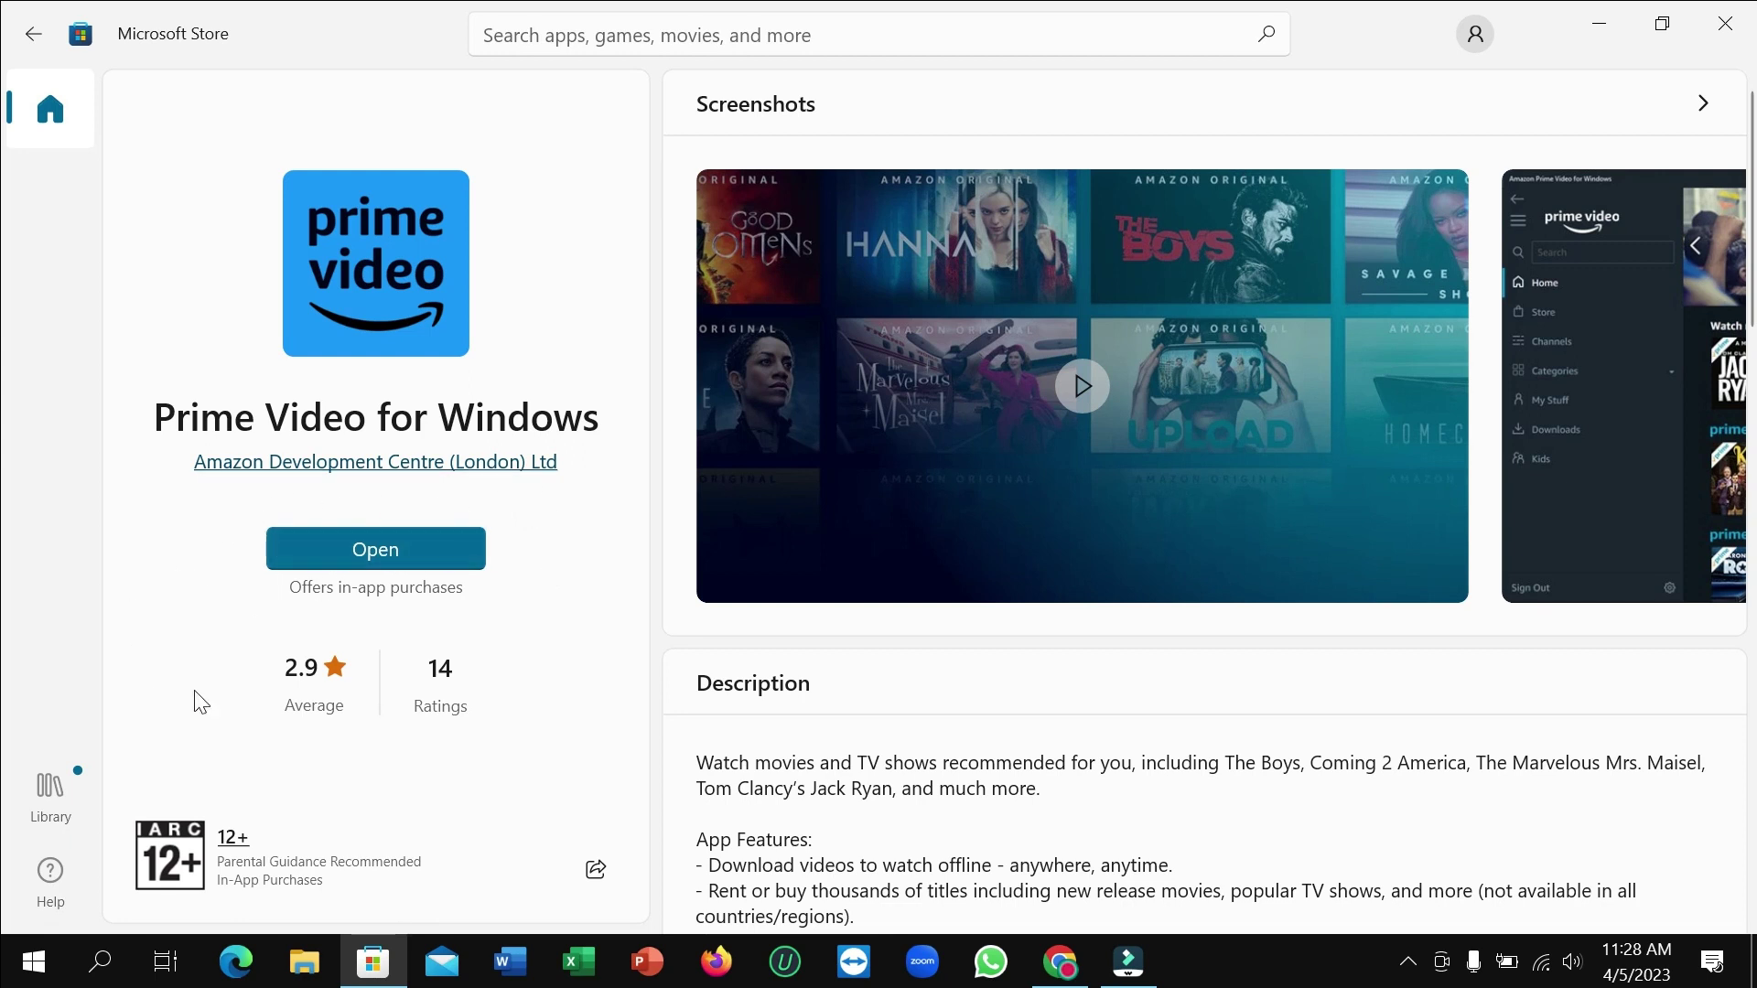
# Launch the installed Prime Video app, then minimize the Store window.
pyautogui.click(353, 549)
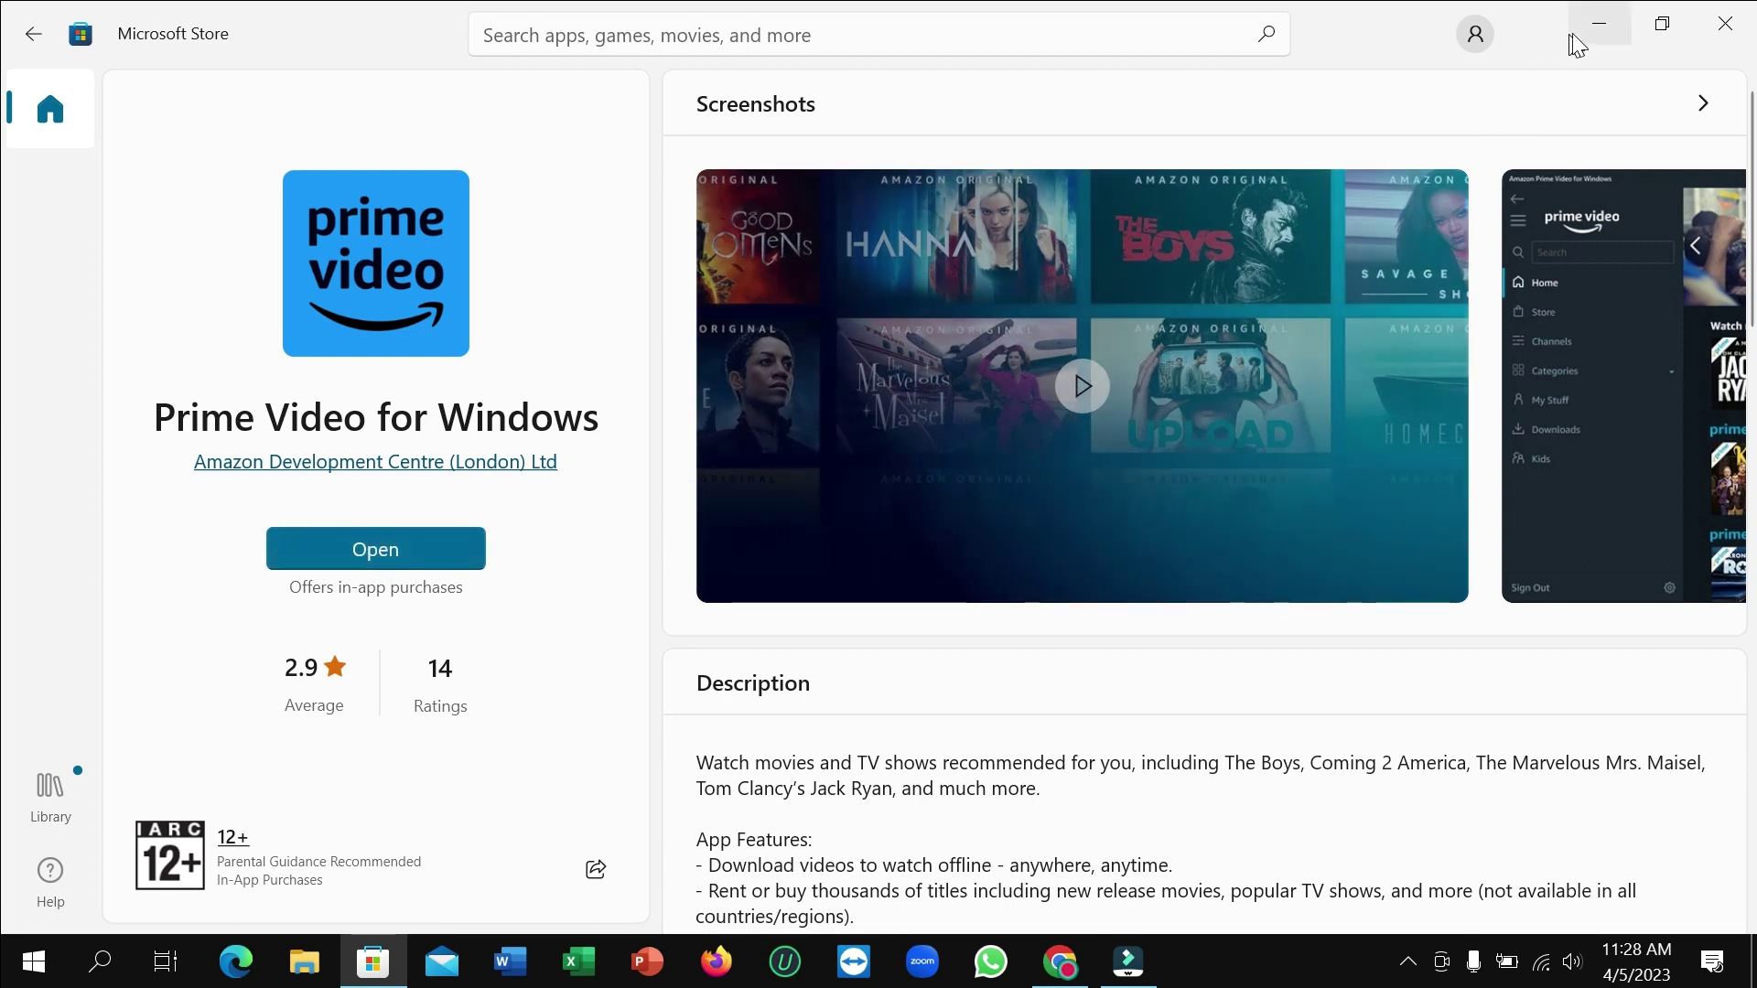
pyautogui.click(1594, 29)
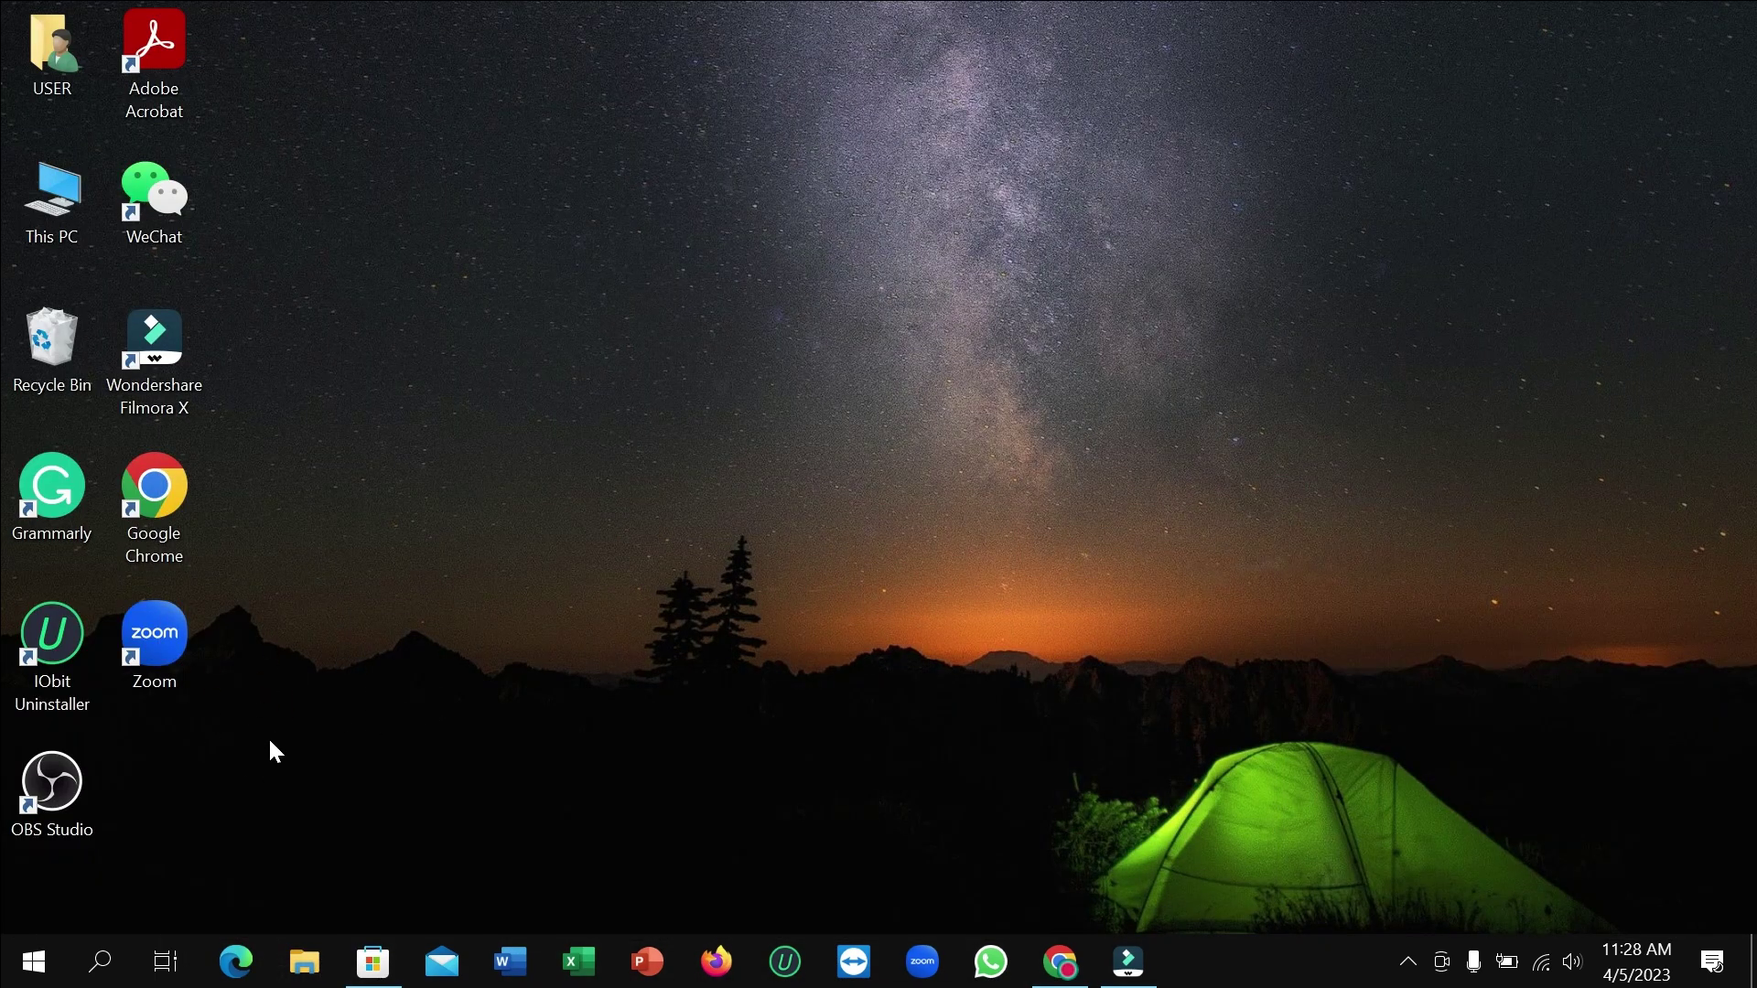
# Search Windows for 'prime' and pin Prime Video for Windows to the taskbar.
pyautogui.click(99, 961)
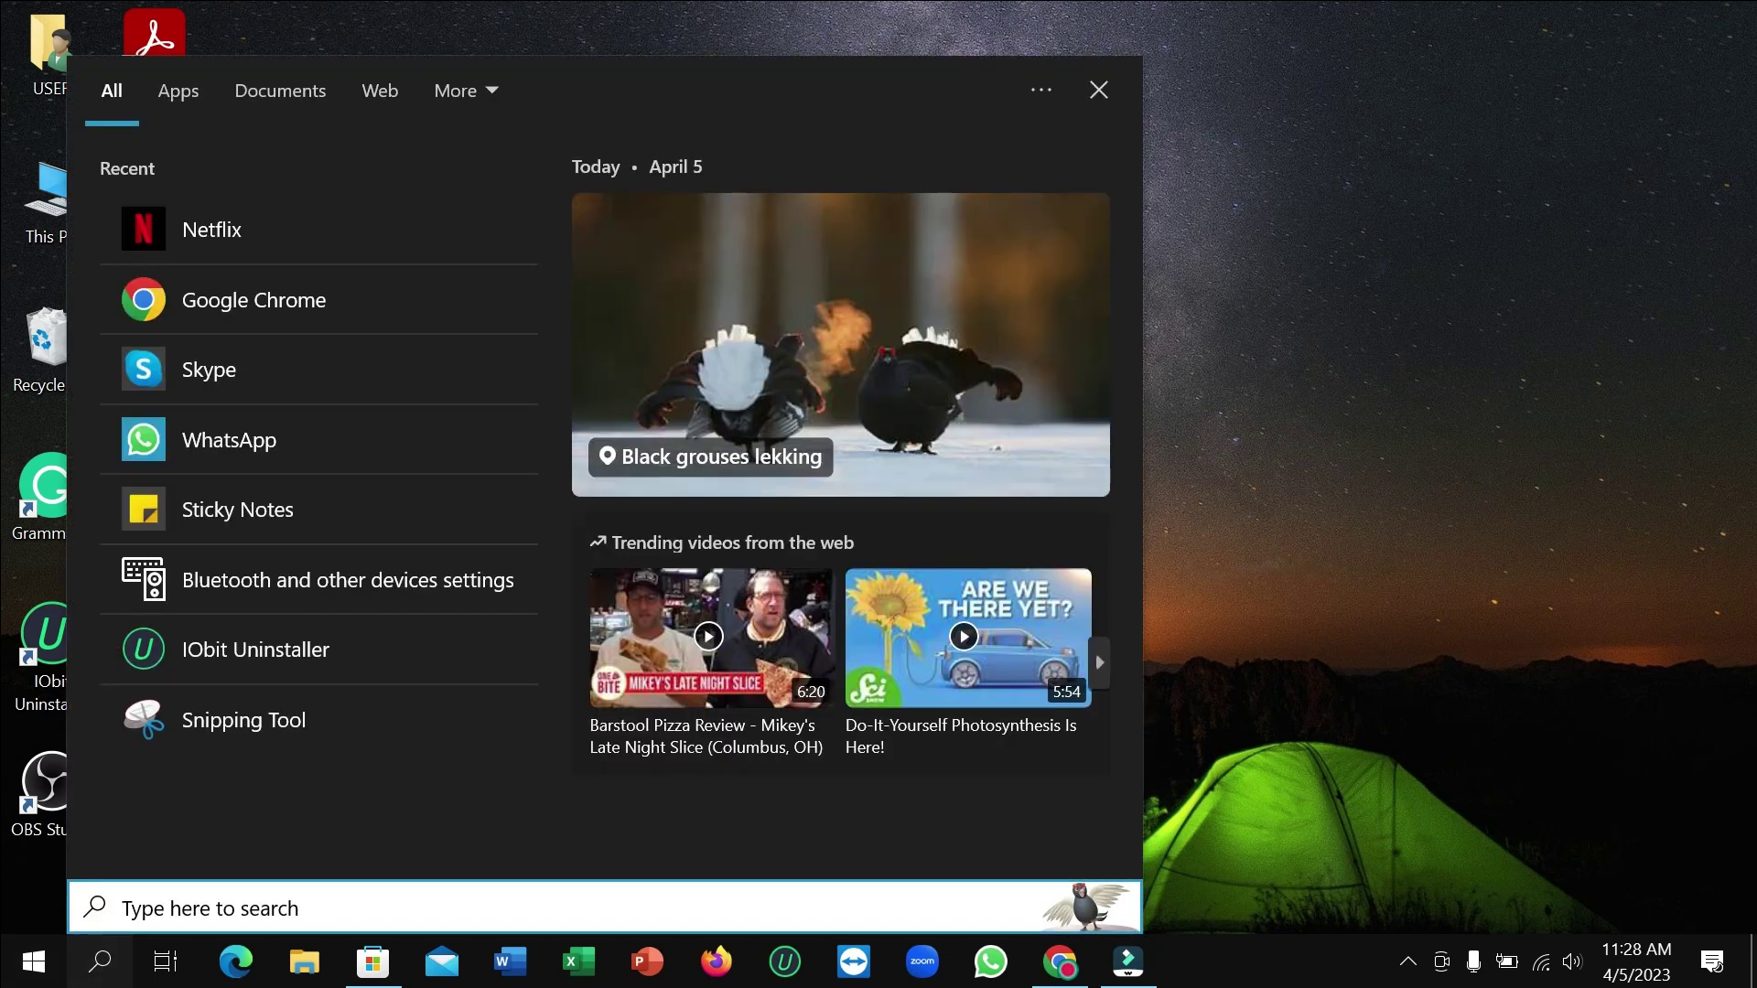
pyautogui.write('prime')
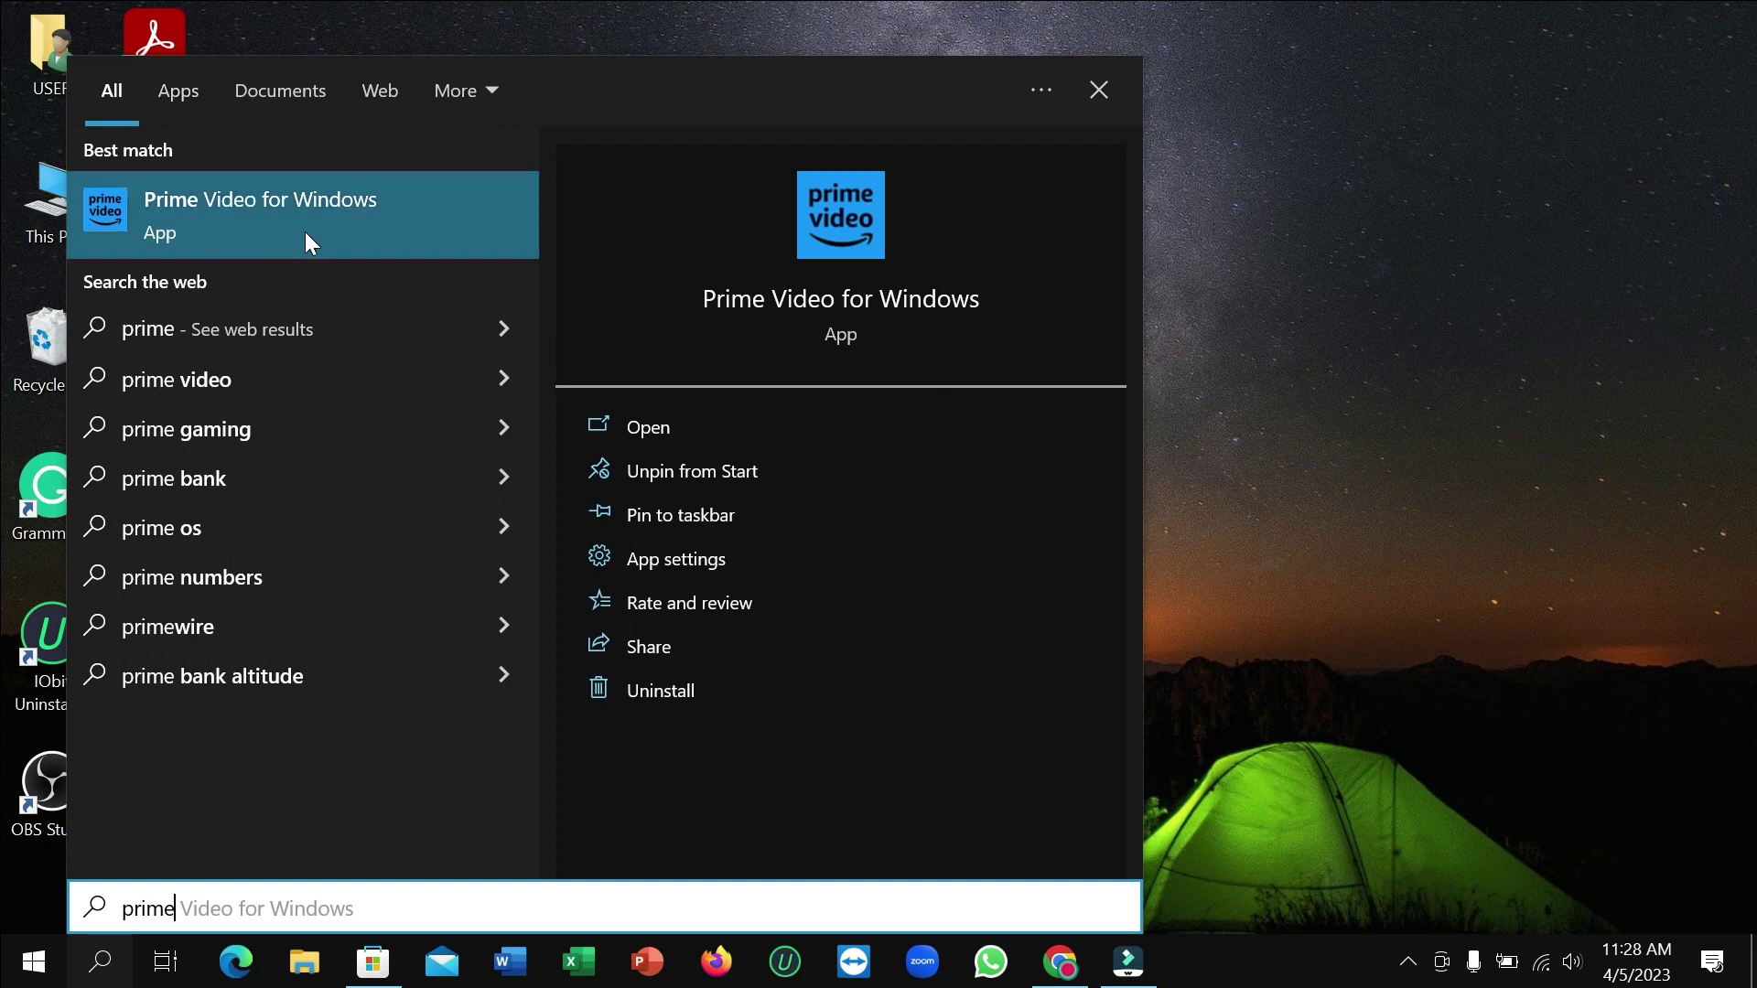
pyautogui.click(660, 519)
pyautogui.click(1474, 293)
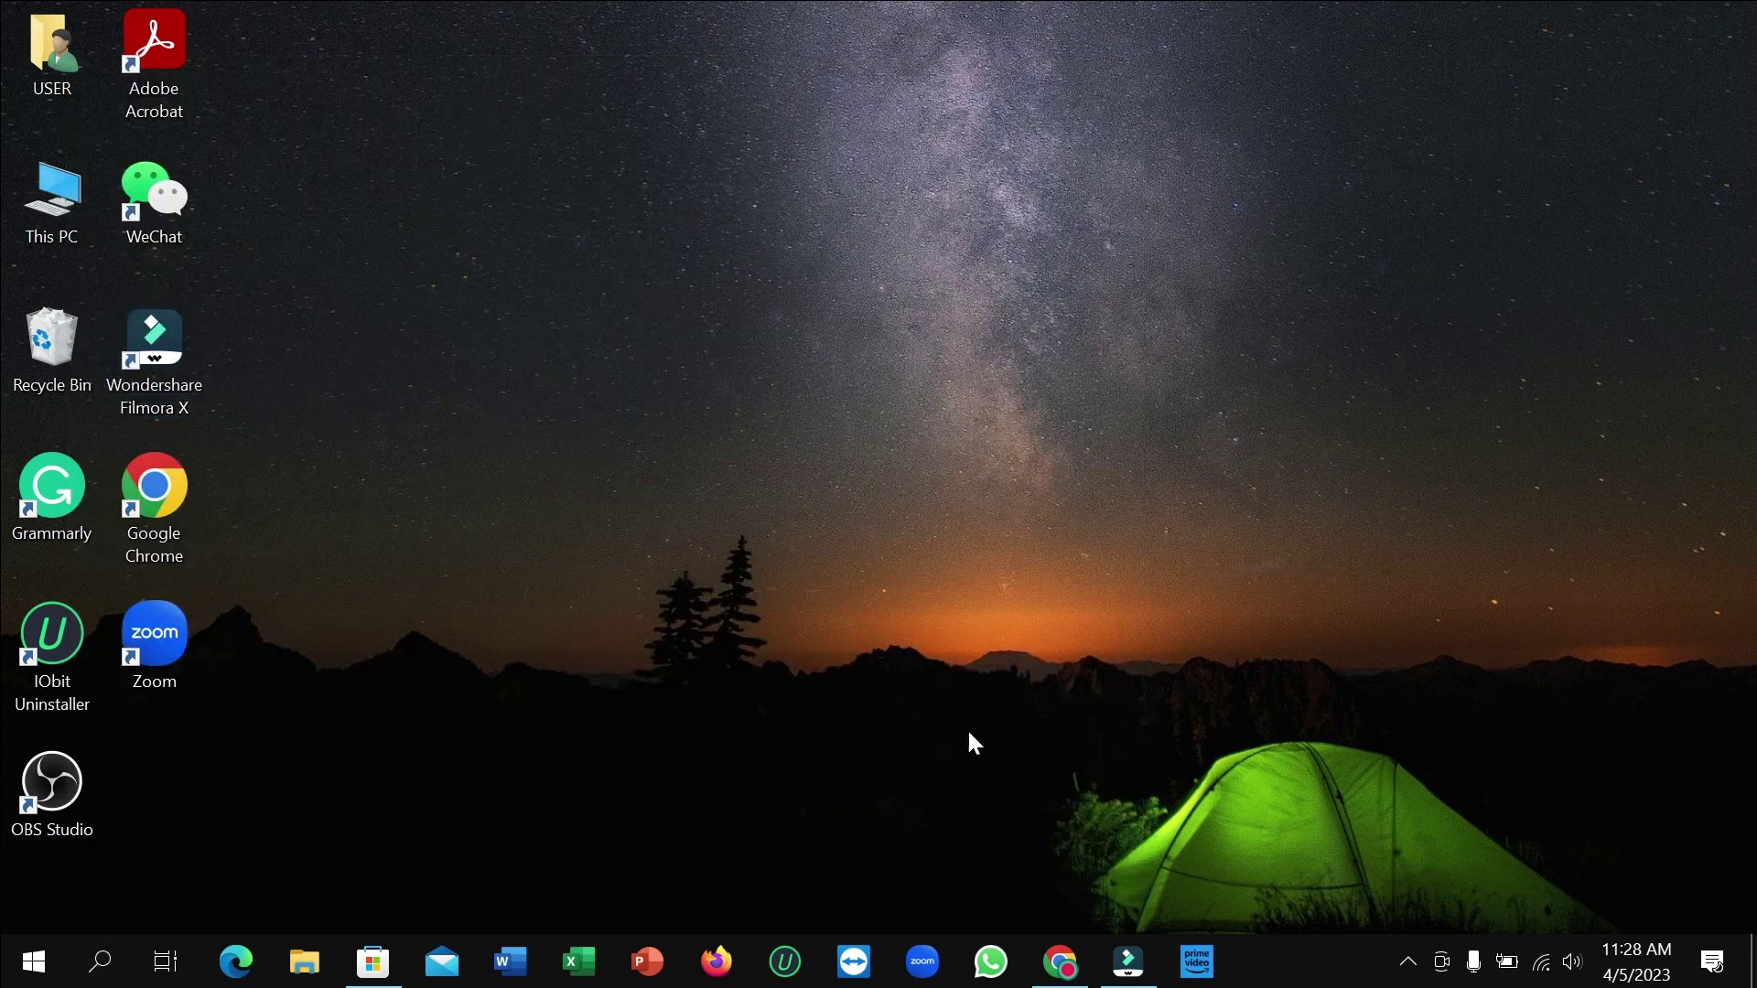
# Launch Prime Video from its taskbar icon and drag its window toward the screen centre.
pyautogui.click(1196, 962)
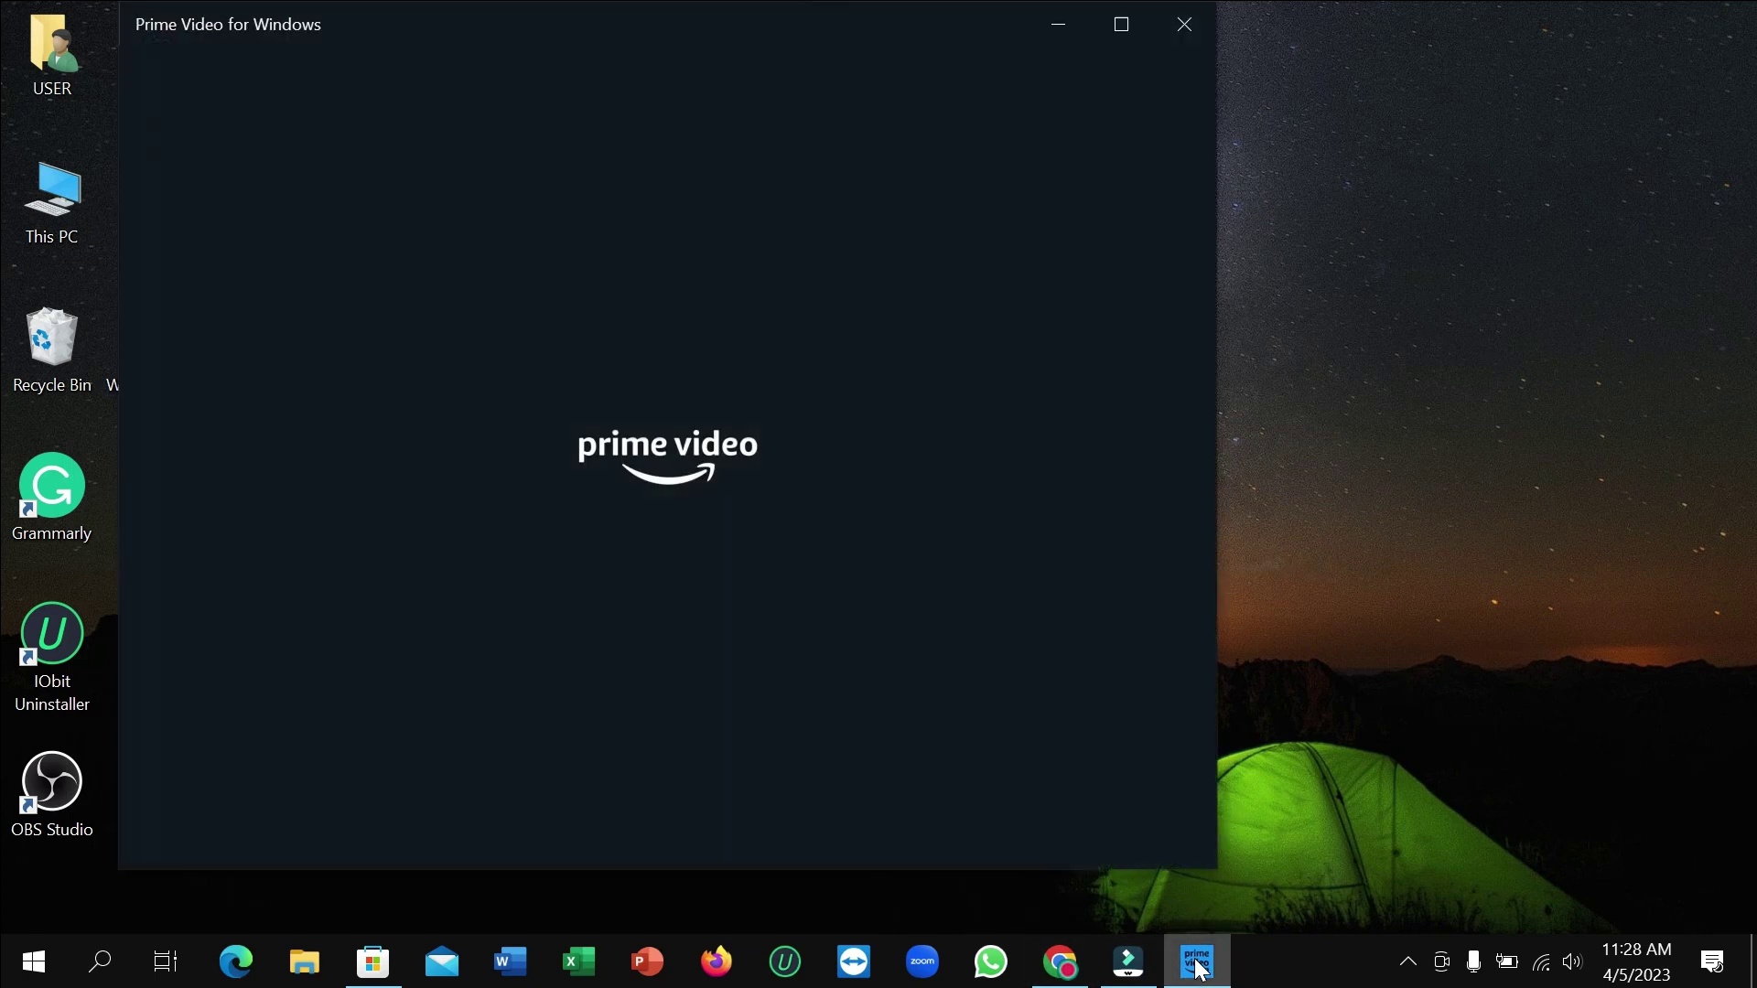
pyautogui.moveTo(485, 47); pyautogui.dragTo(691, 51)
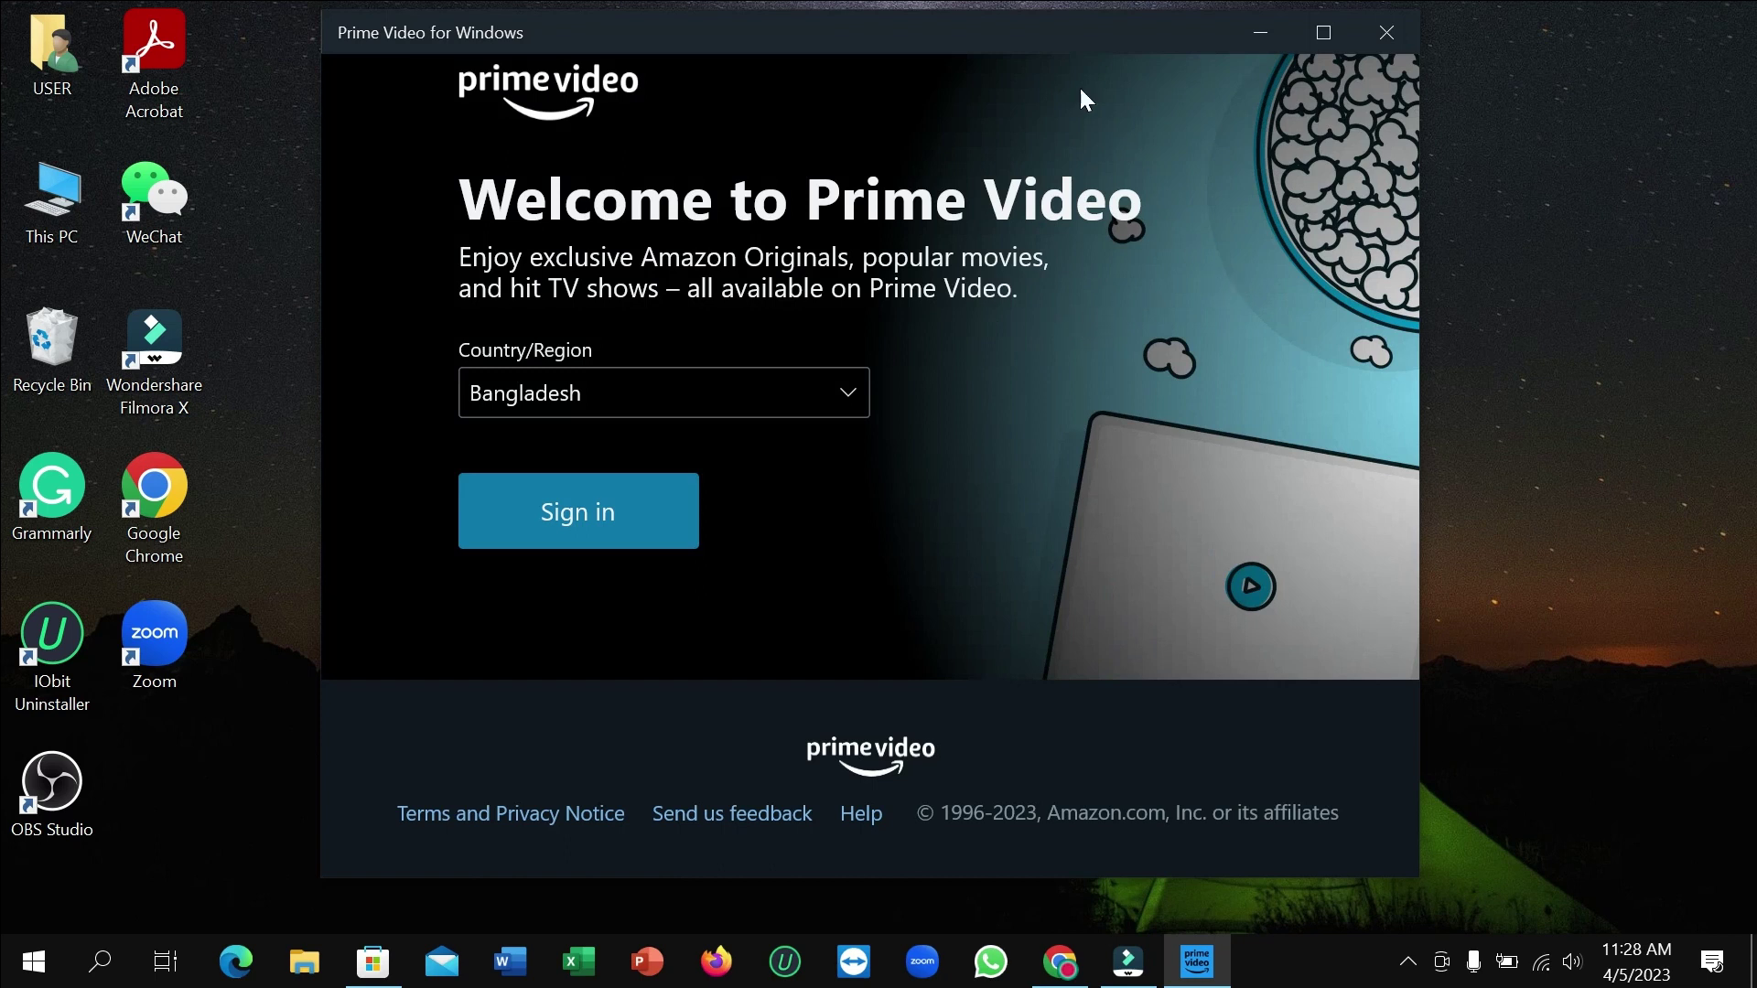
pyautogui.moveTo(1044, 19); pyautogui.dragTo(1051, 38)
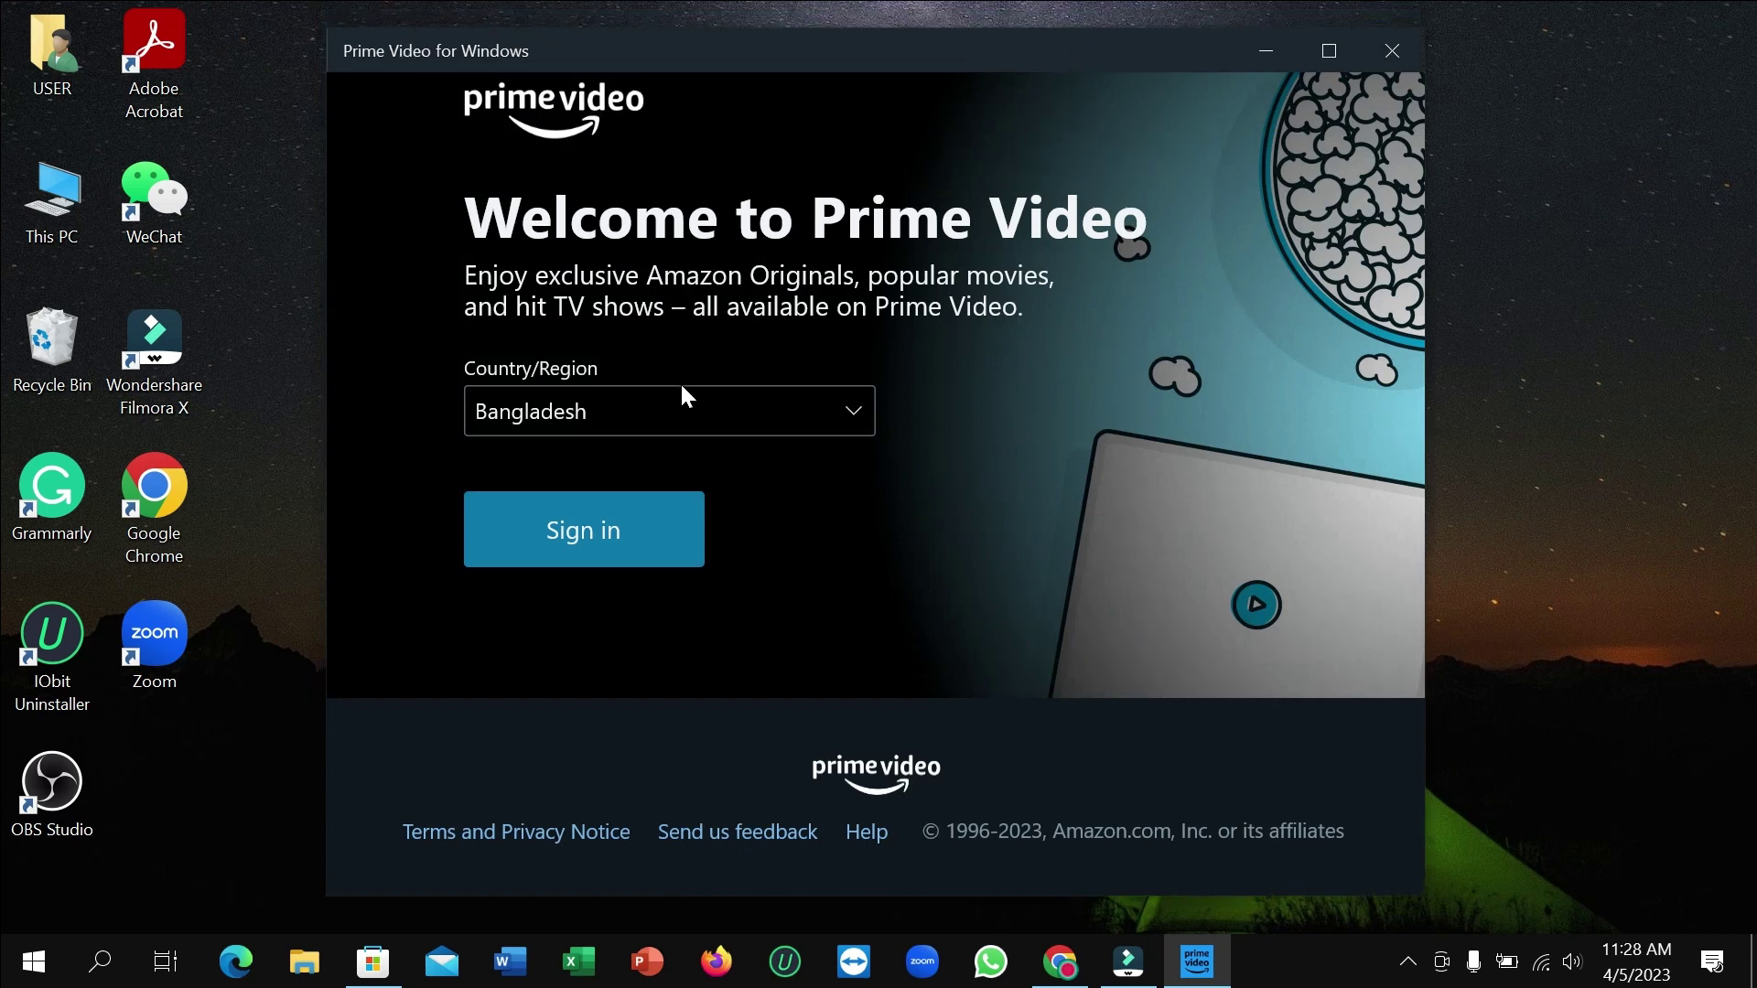